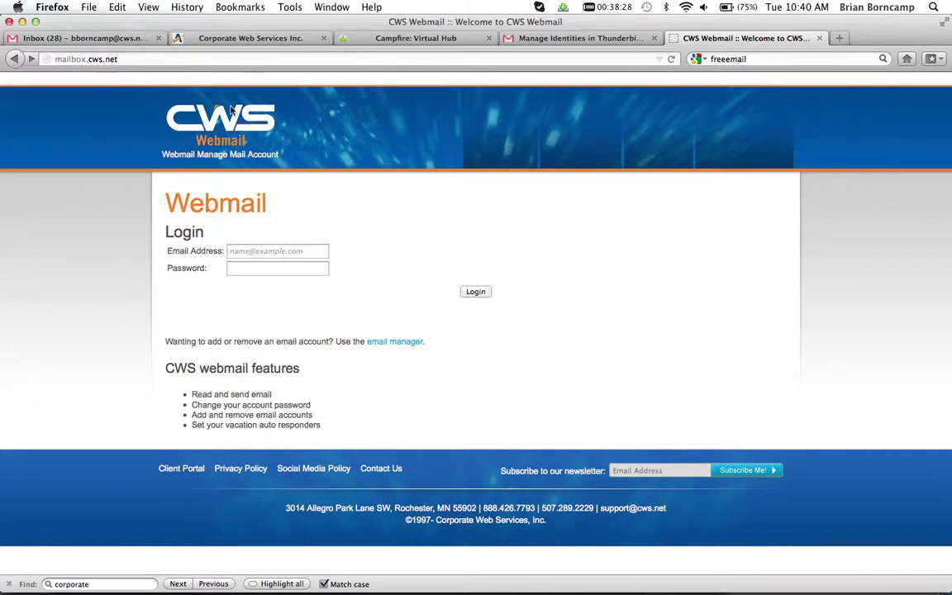
Sign in to Postfix Admin's mail account management with the corporate-web.net domain admin email and password
click(141, 56)
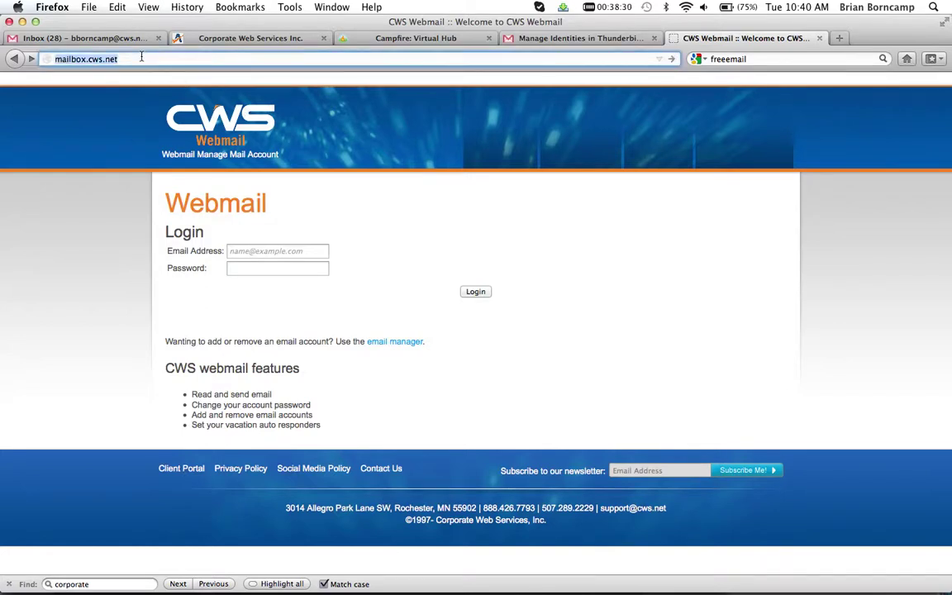
click(234, 156)
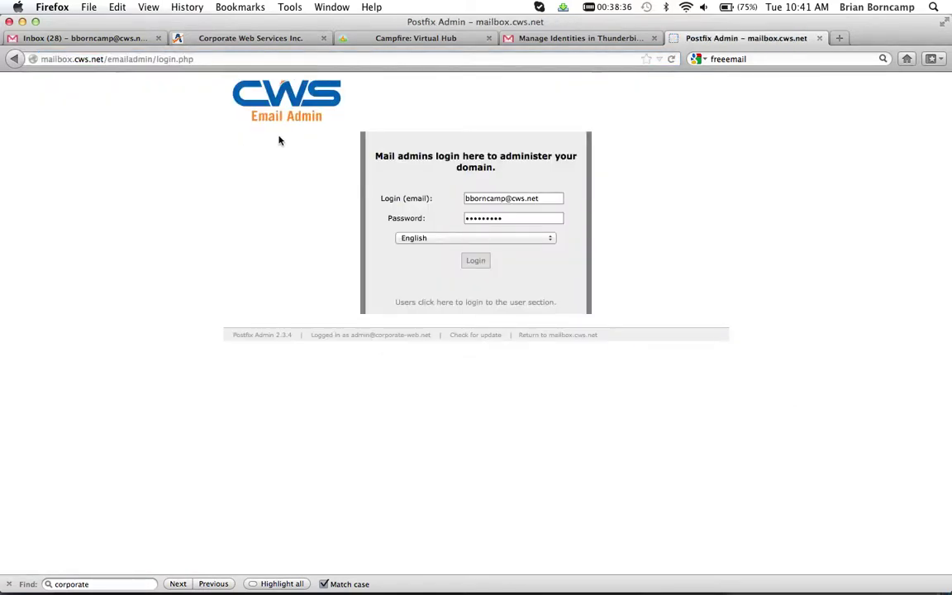
triple_click(509, 199)
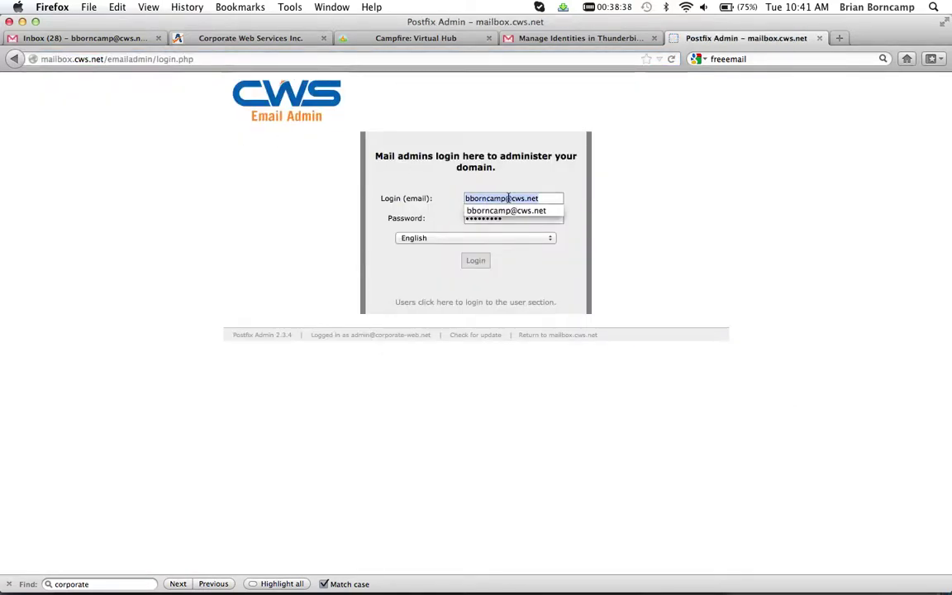
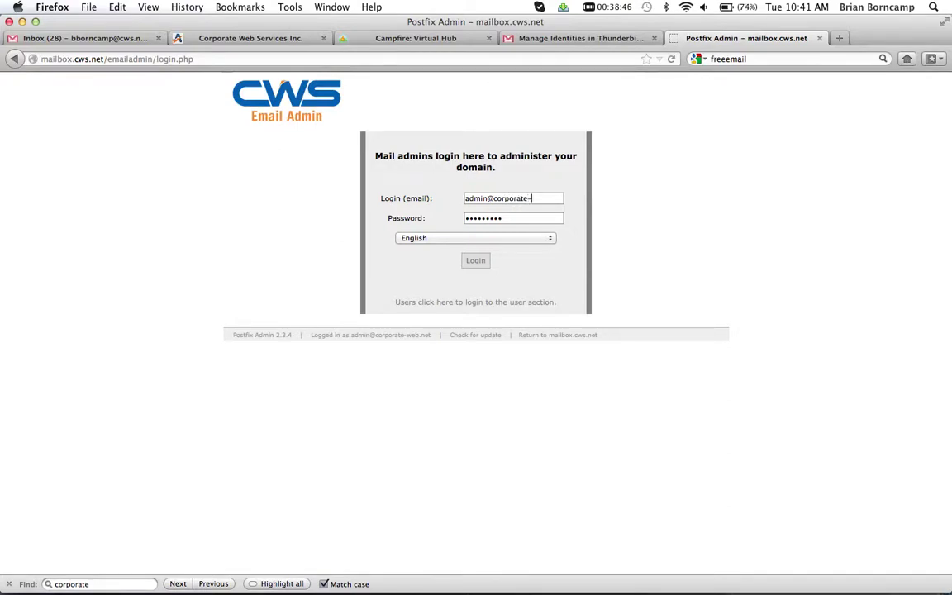
key(Tab)
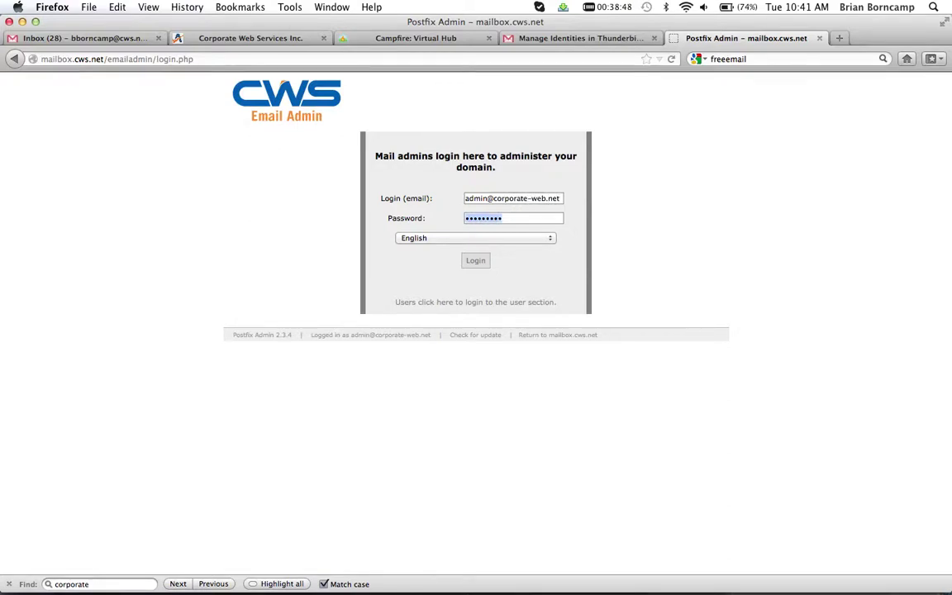
text(•••••••••••)
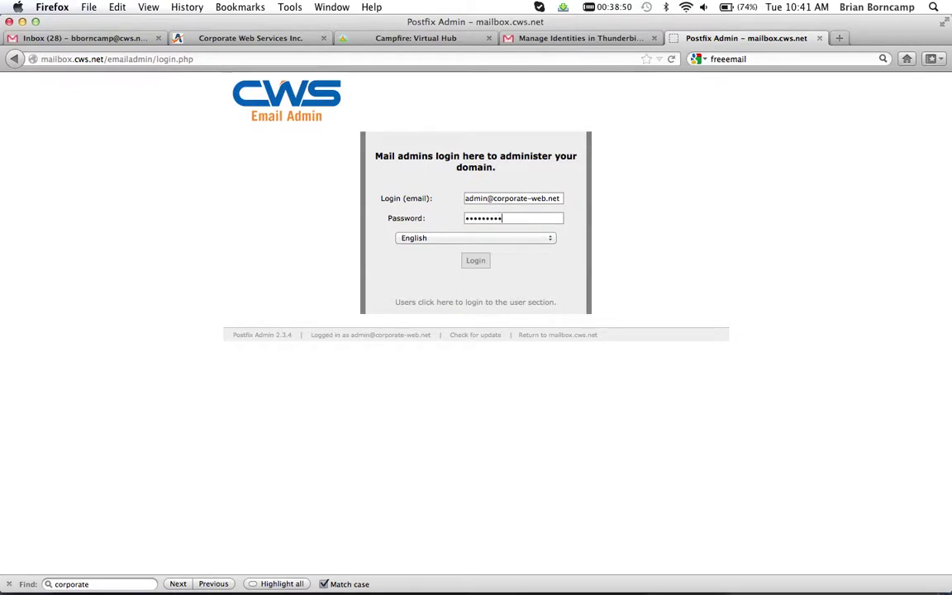
key(Return)
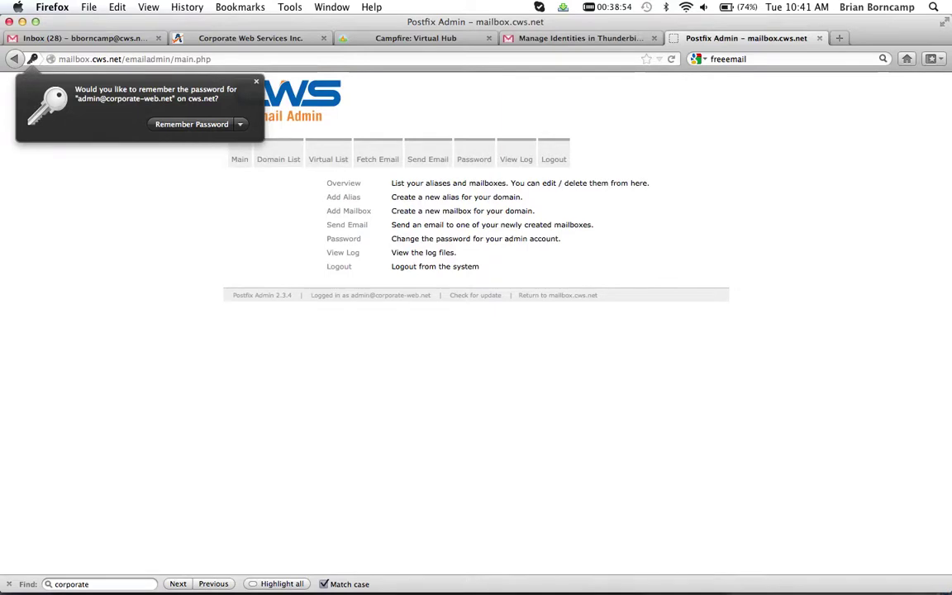
Show the Virtual List overview of corporate-web.net aliases and mailboxes
click(328, 159)
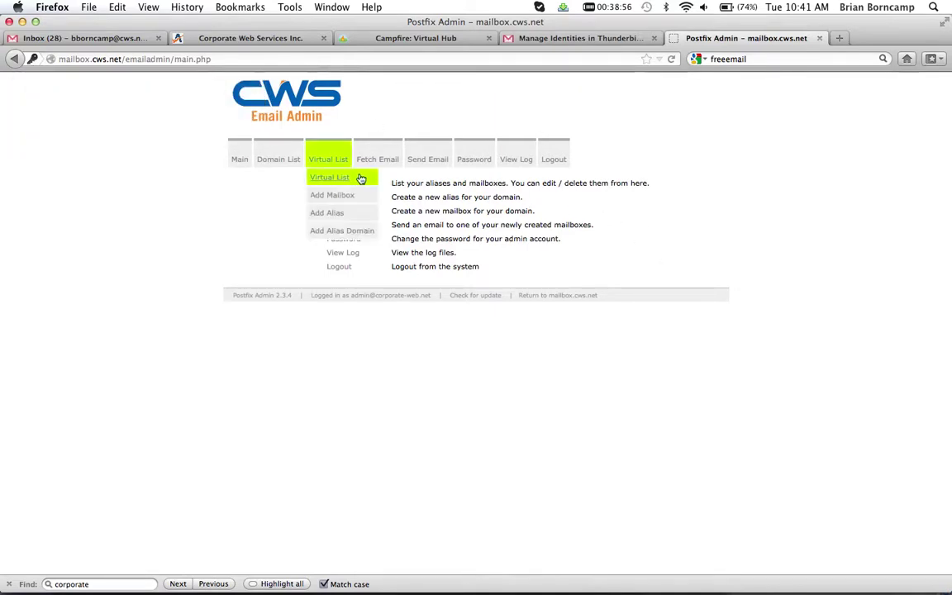
click(330, 161)
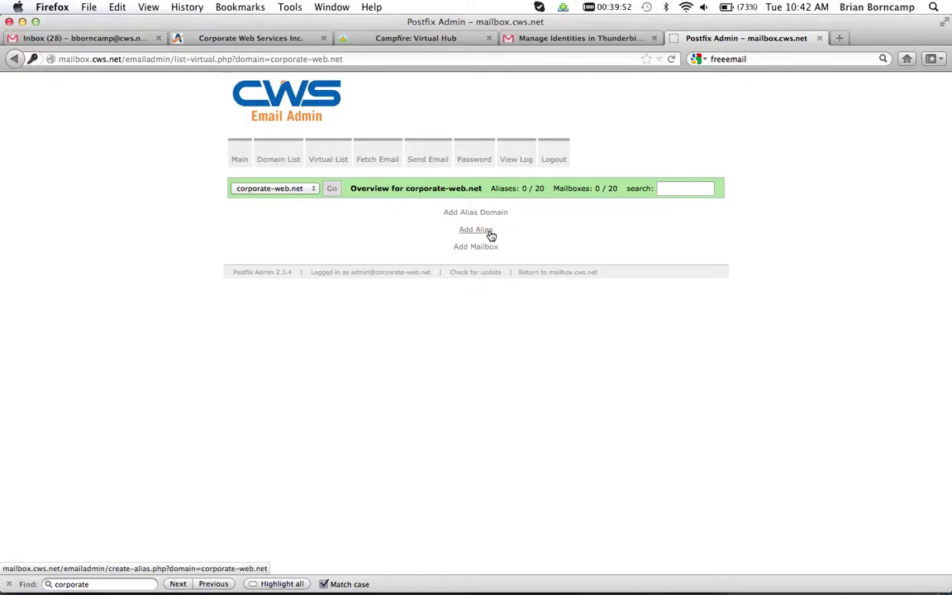
click(489, 235)
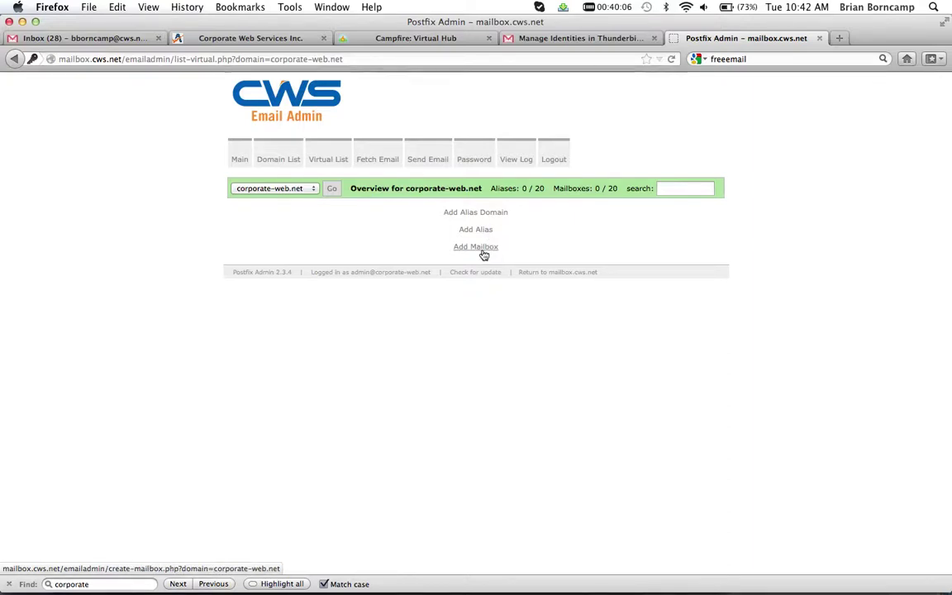
Add a 1024 MB corporate-web.net mailbox with a username and password, then list the domain's mailboxes
click(482, 252)
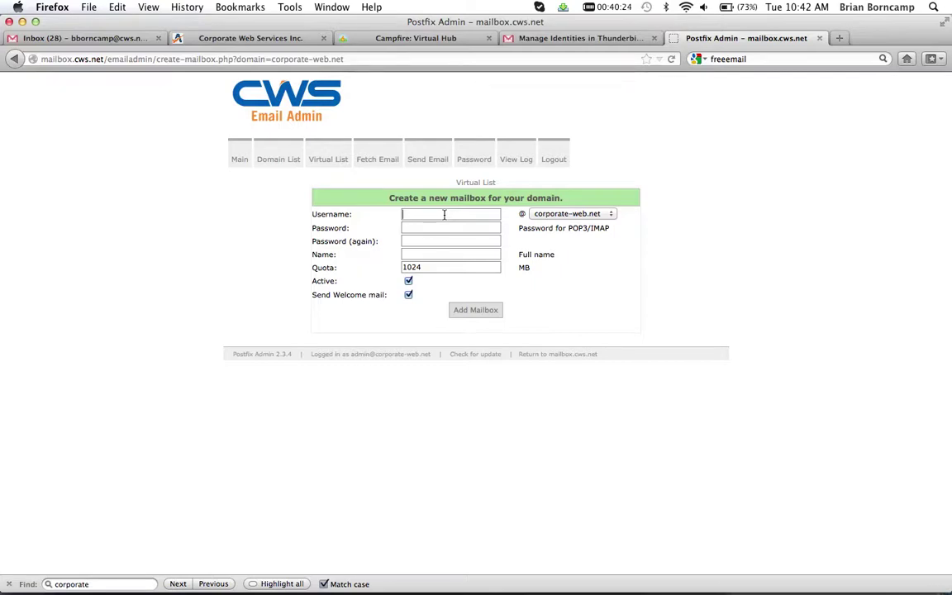
text(rex)
key(Tab)
key(Tab)
text(pass)
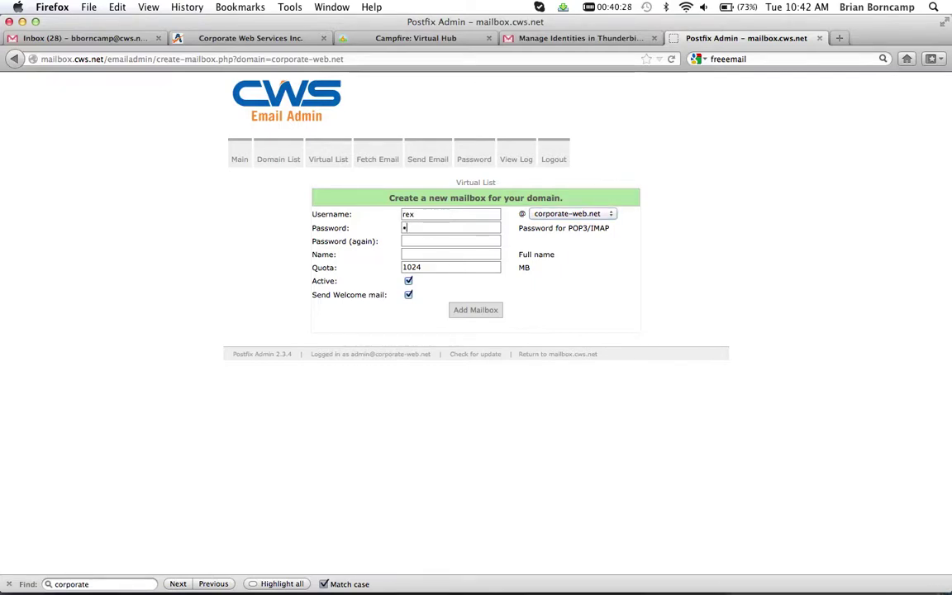
text(word)
key(Tab)
text(passw)
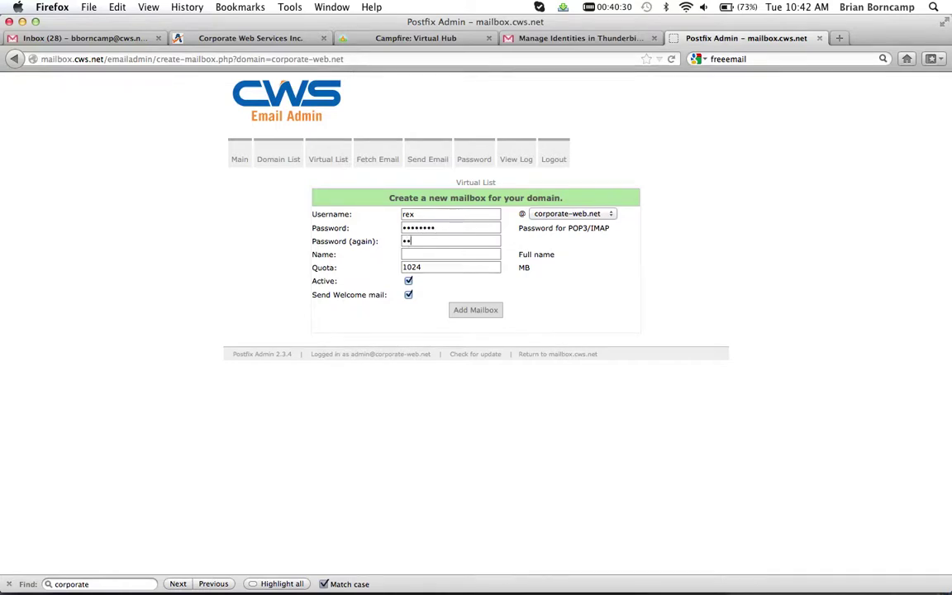
text(ord)
key(BackSpace)
key(BackSpace)
key(BackSpace)
key(BackSpace)
key(BackSpace)
key(BackSpace)
key(BackSpace)
key(BackSpace)
text(password)
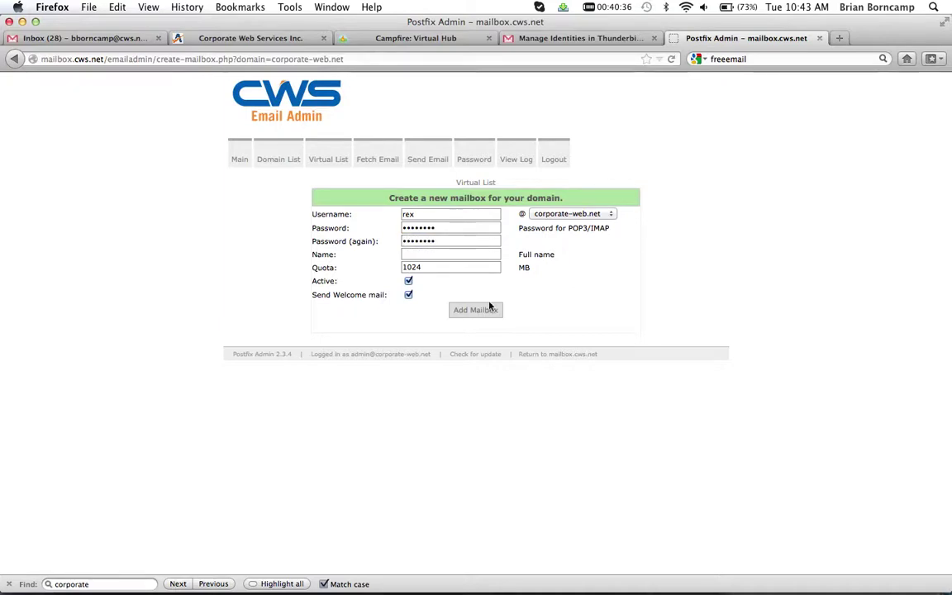
click(485, 311)
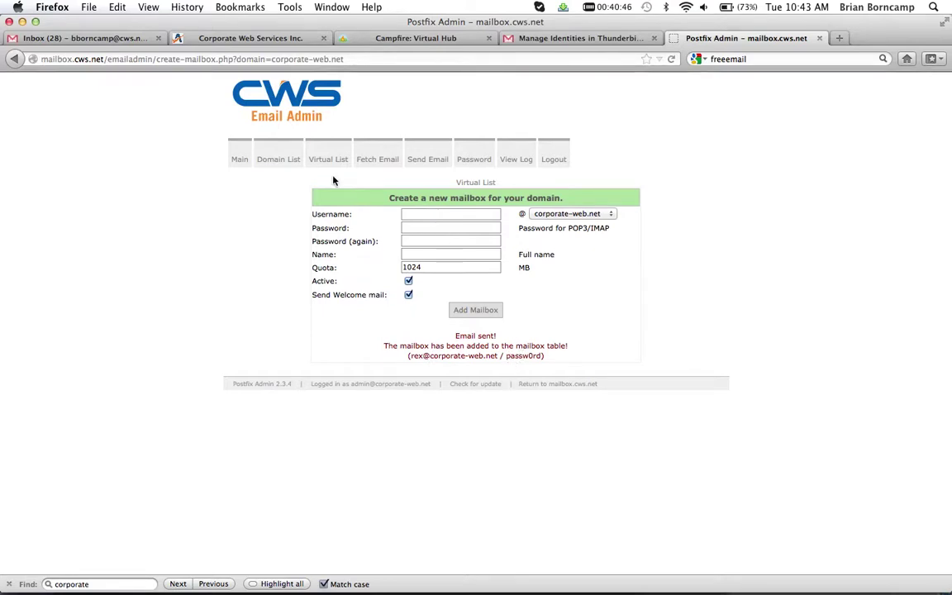
mouse_move(339, 161)
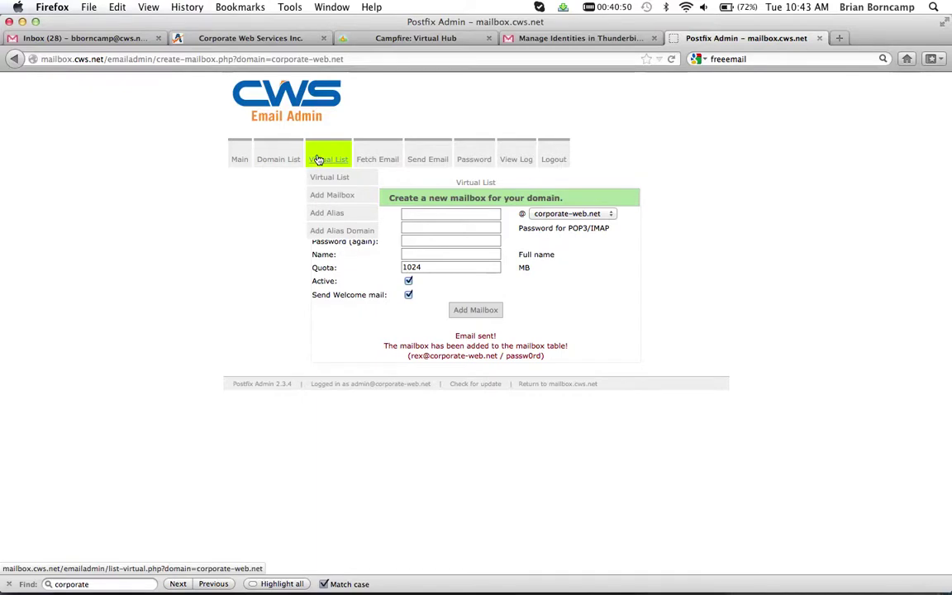
click(318, 160)
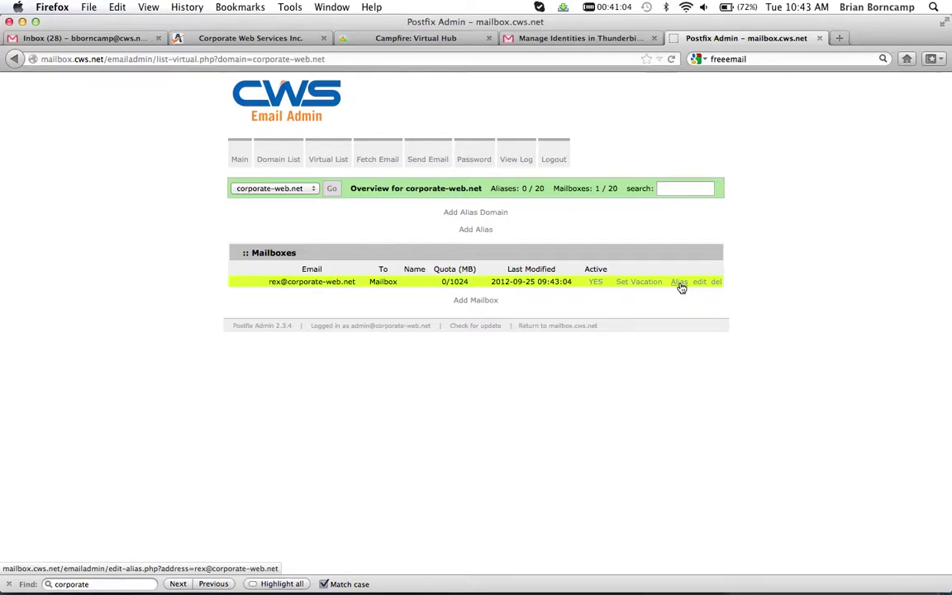
Replace the new mailbox's alias forwarding address with the external Gmail address and save it
click(680, 283)
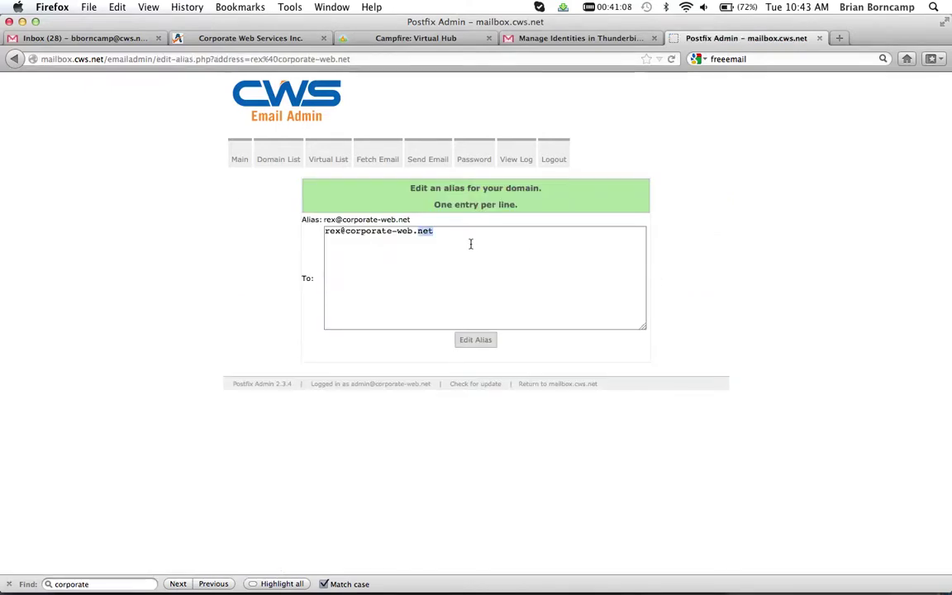
key(super+a)
key(BackSpace)
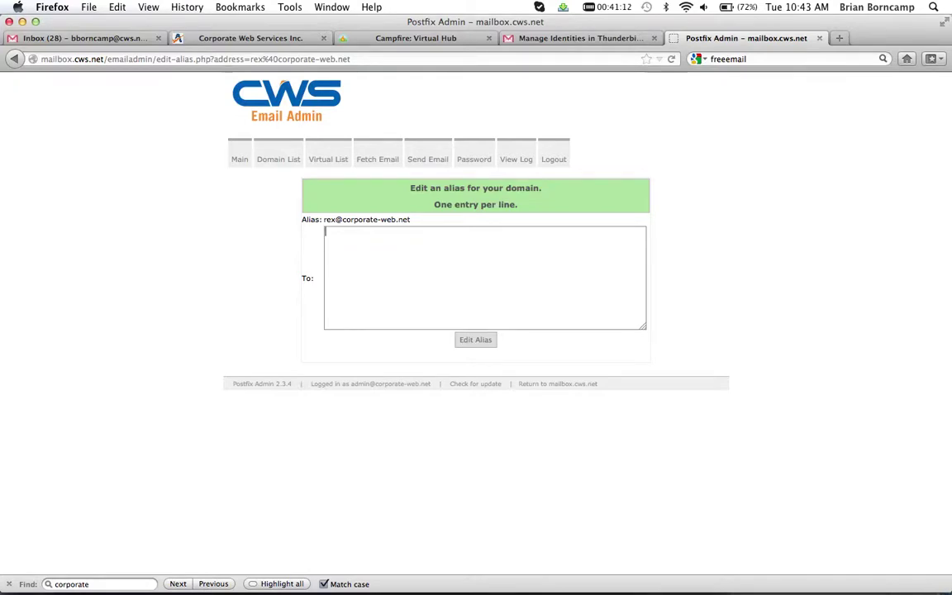
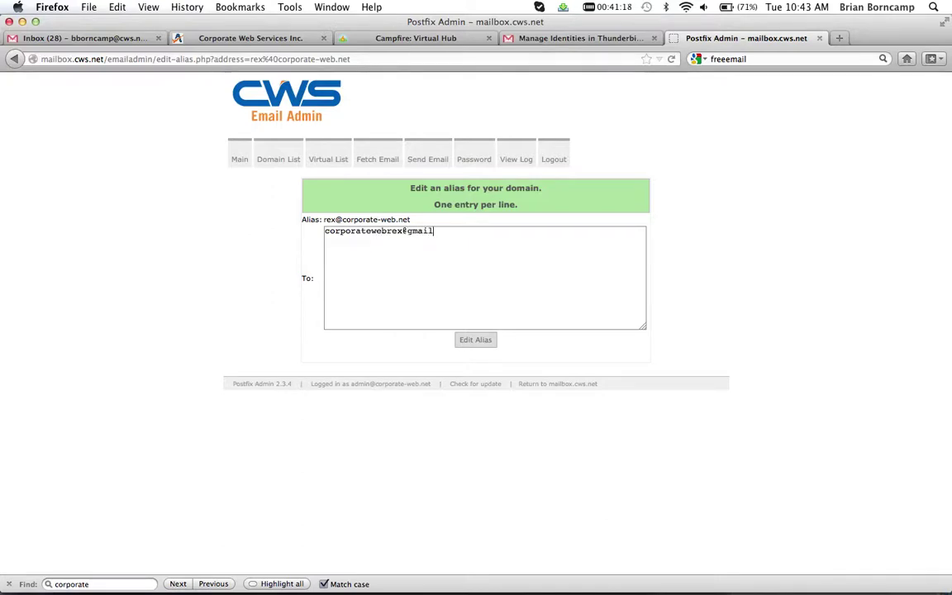
click(480, 344)
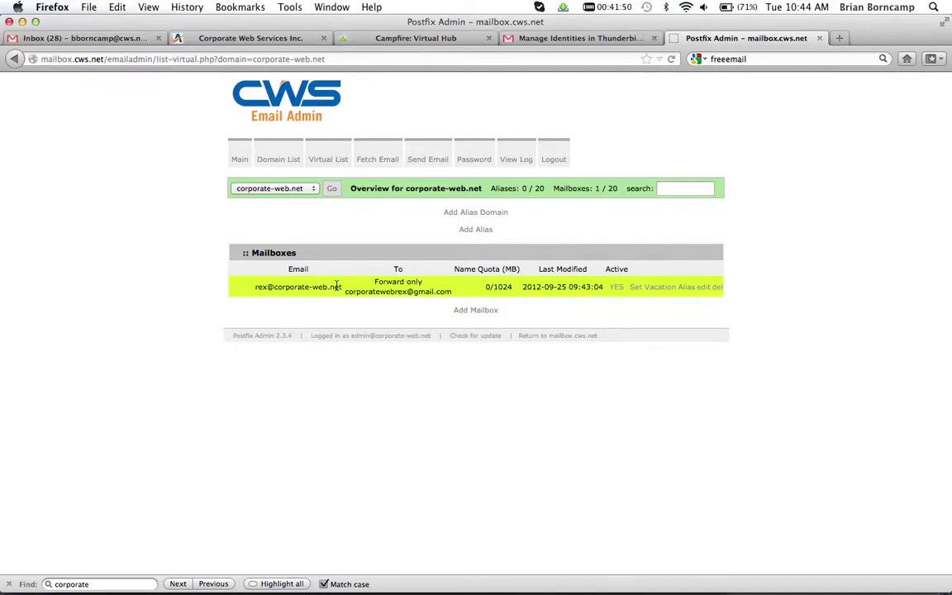
Switch from Postfix Admin to Thunderbird with Cmd+Tab
key(super+Tab)
key(super+Tab)
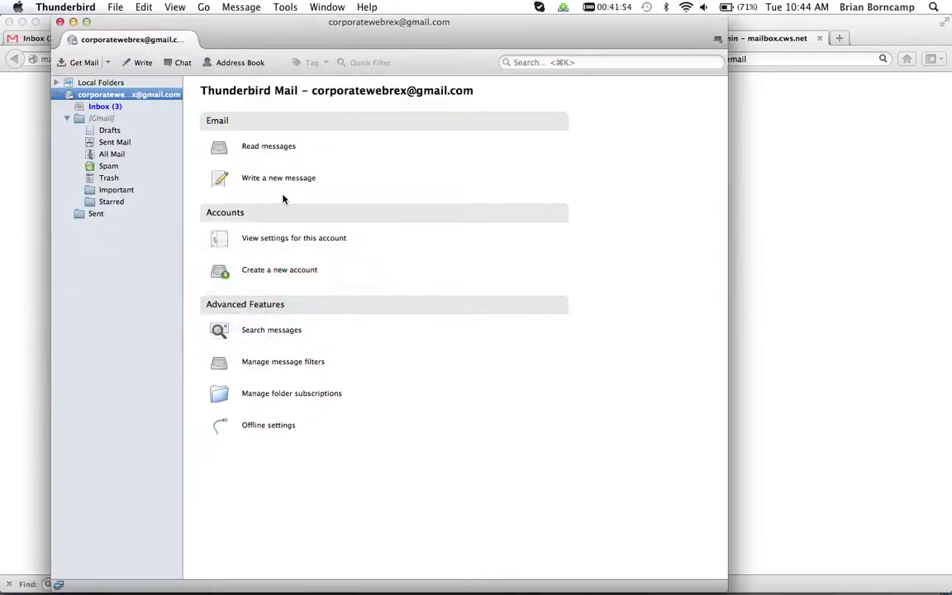
Check the Gmail account's Inbox in Thunderbird, moving between the Inbox and the account overview
click(119, 108)
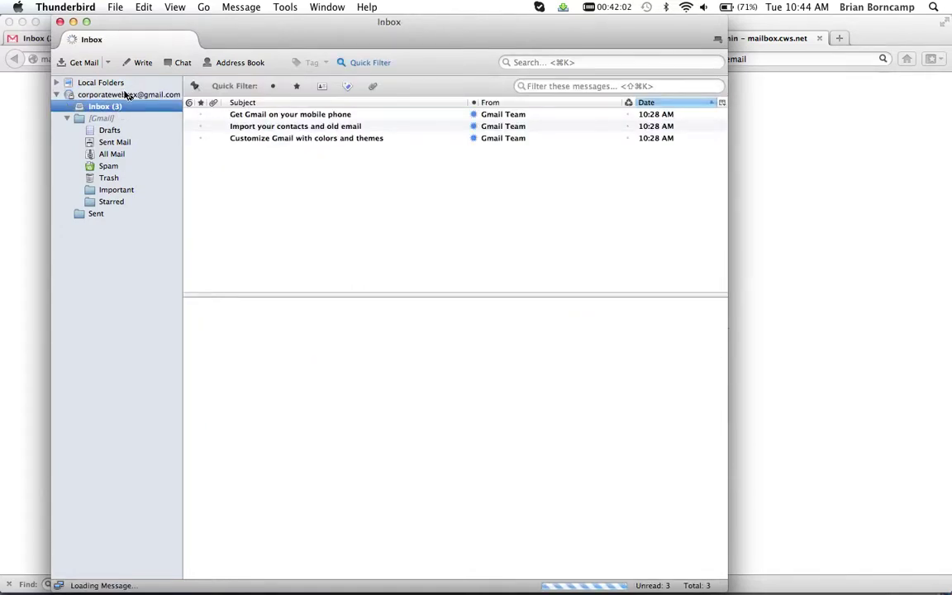
click(128, 96)
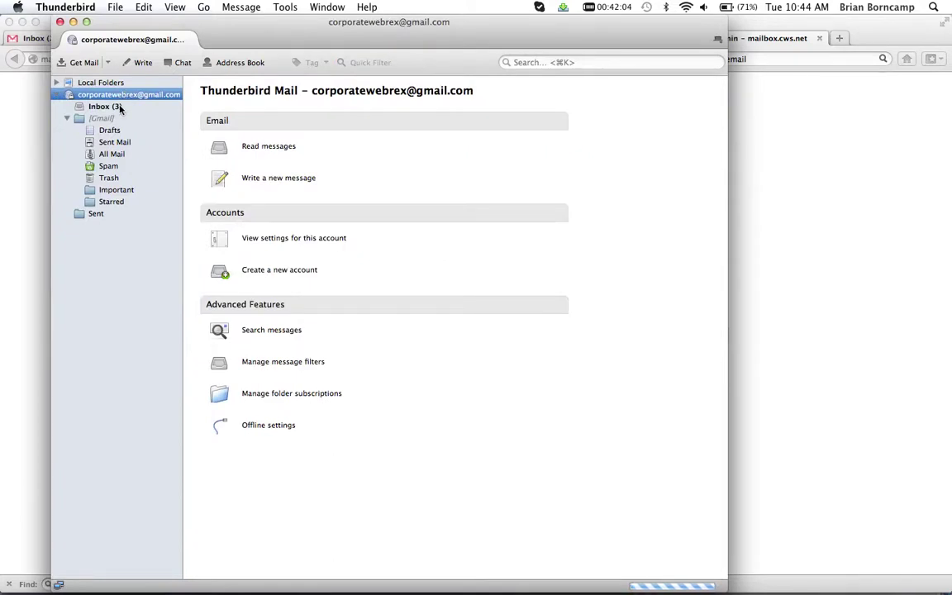
click(119, 108)
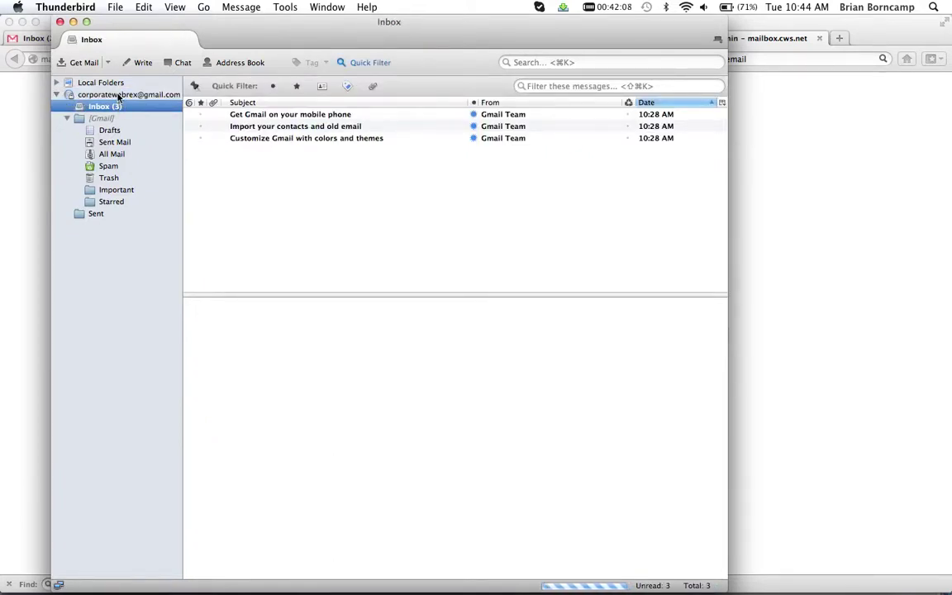
click(118, 96)
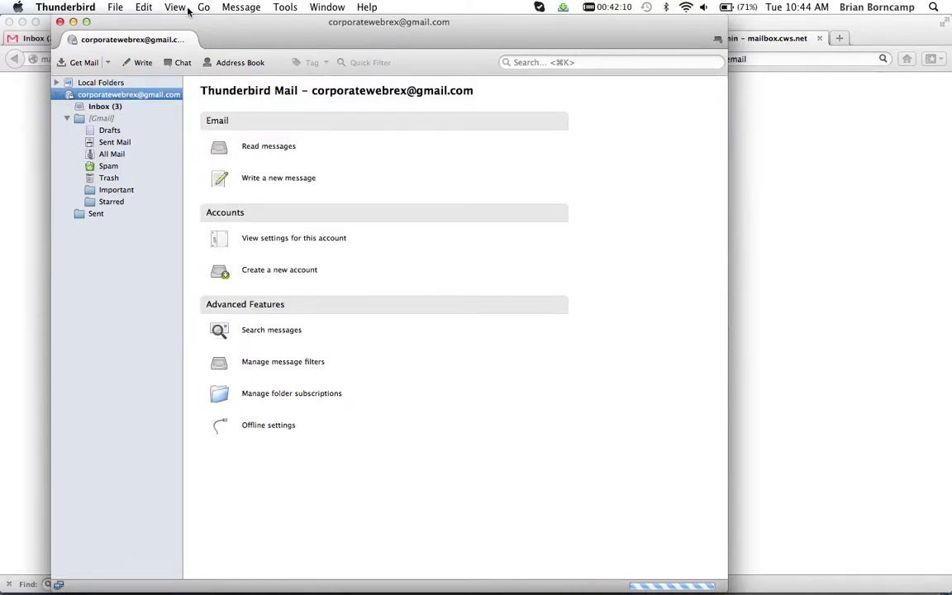
Open Thunderbird's Account Settings at the Outgoing Server (SMTP) list
click(285, 7)
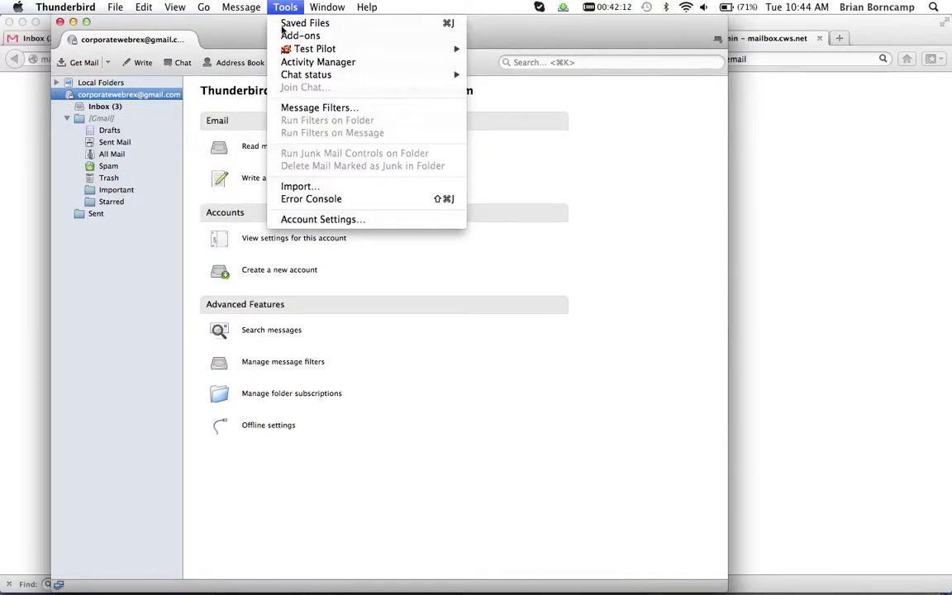
click(313, 220)
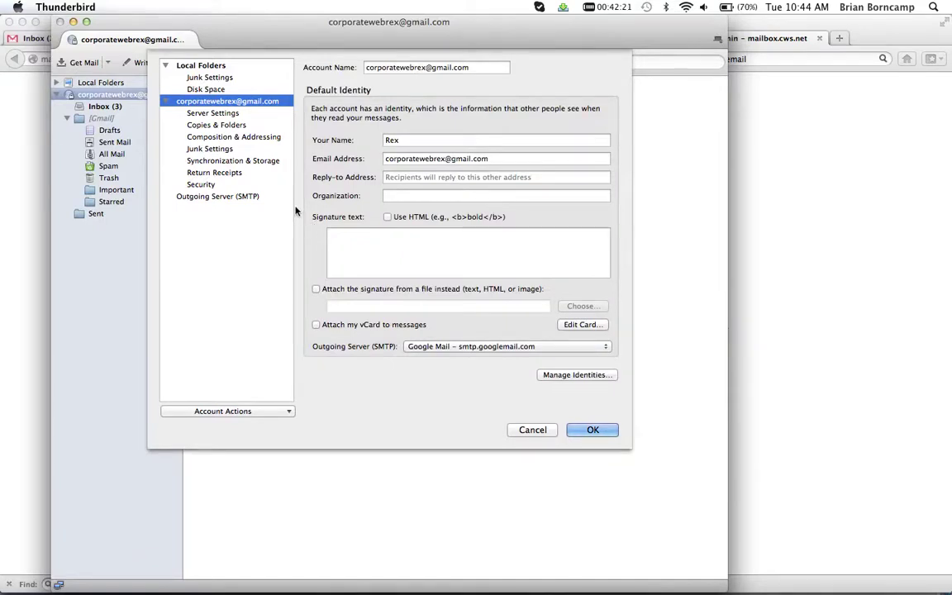
click(253, 198)
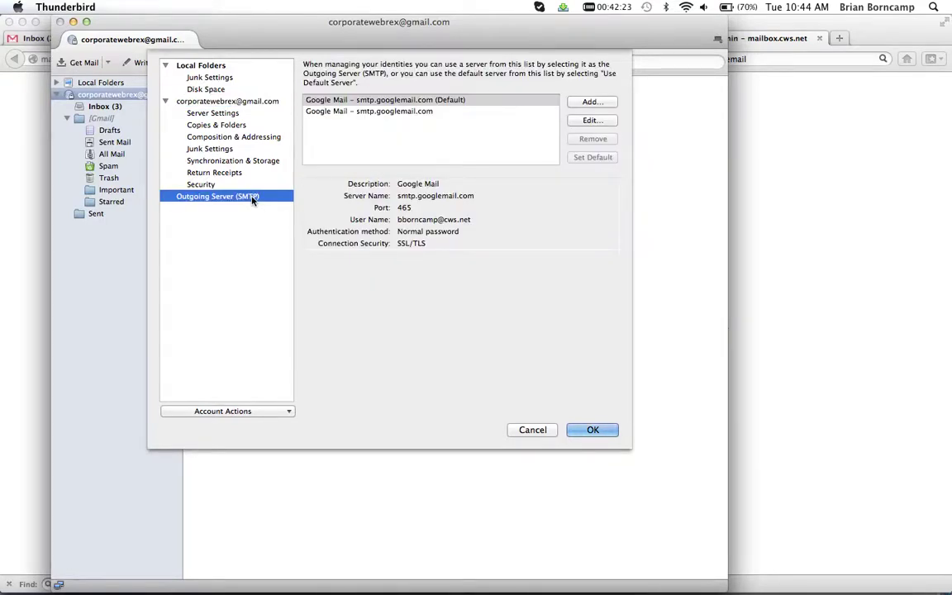
Add SMTP server 'corporate-web.net outooing' at mailbox.cws.net, port 25, logging in with the corporate-web.net address
click(590, 103)
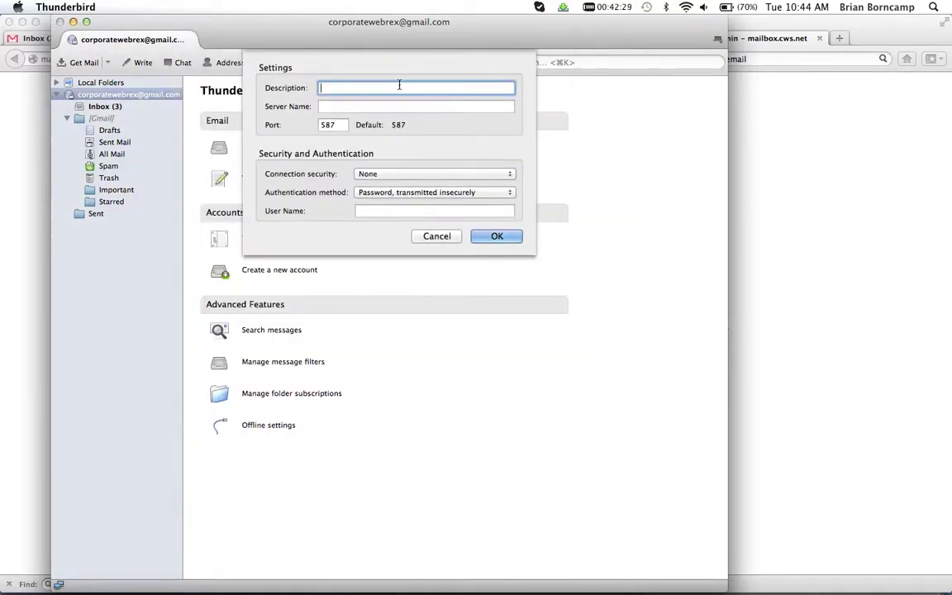
text(corporate-web.ne)
text(t outo)
text(oing)
key(Tab)
text(mailbox.cws.net)
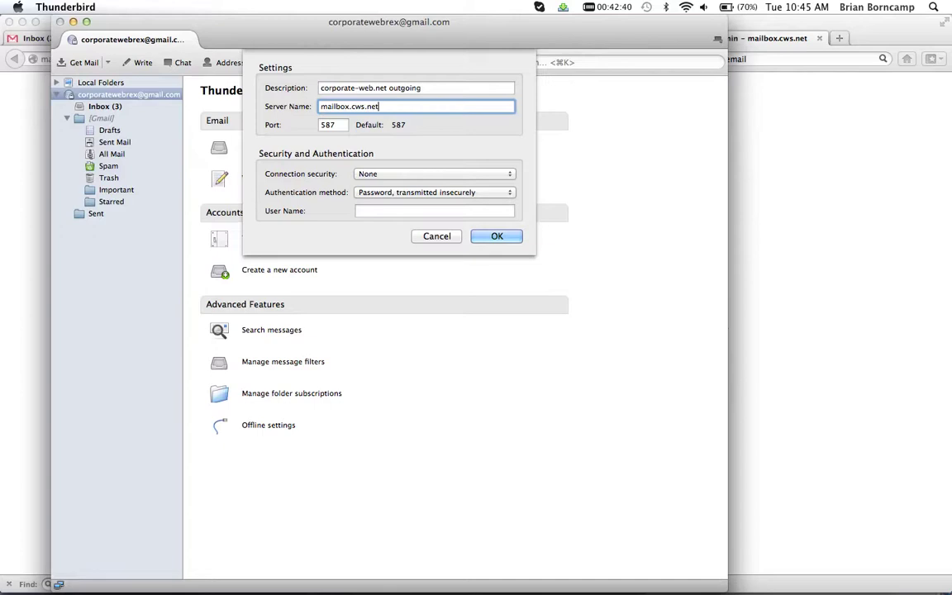
key(Tab)
text(25)
key(Tab)
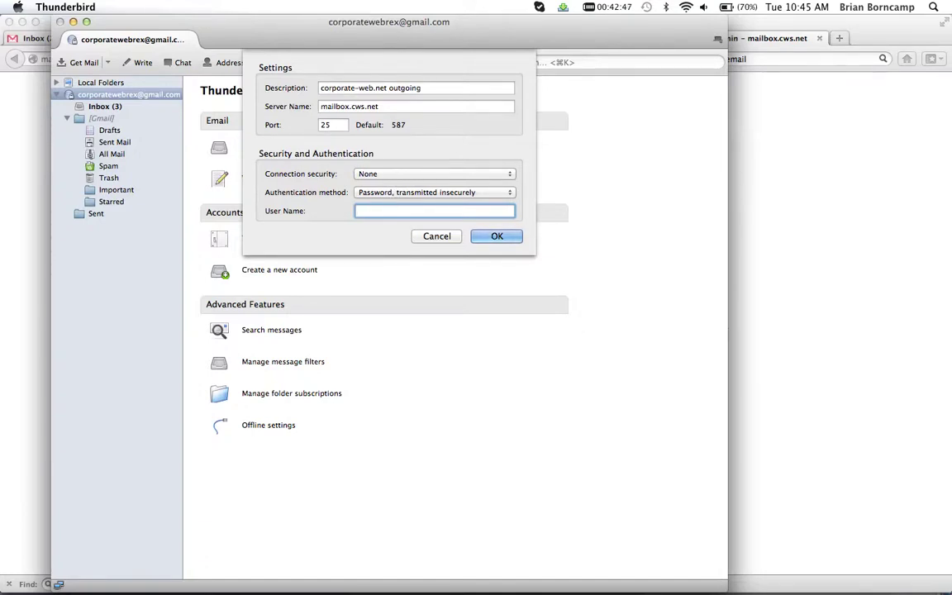
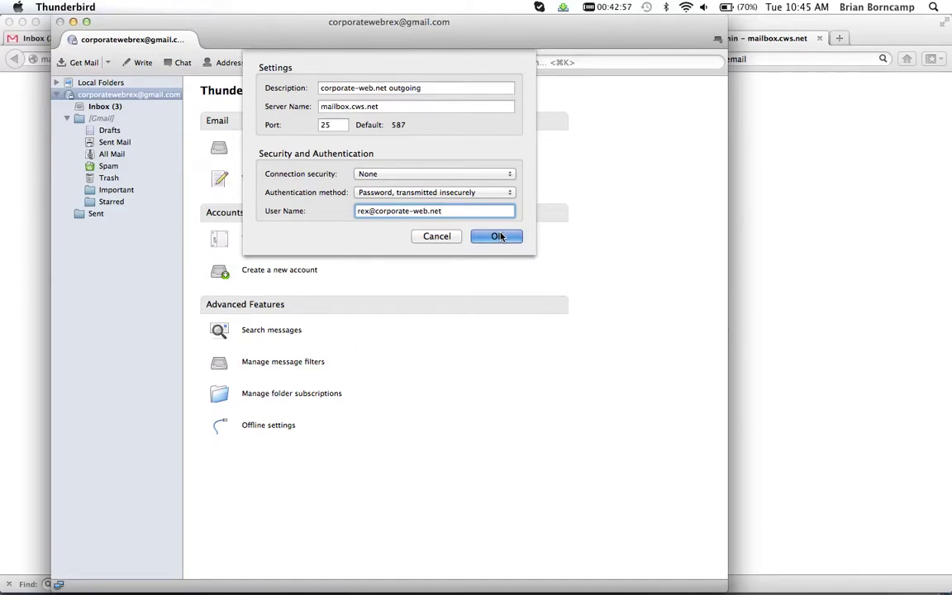
click(498, 236)
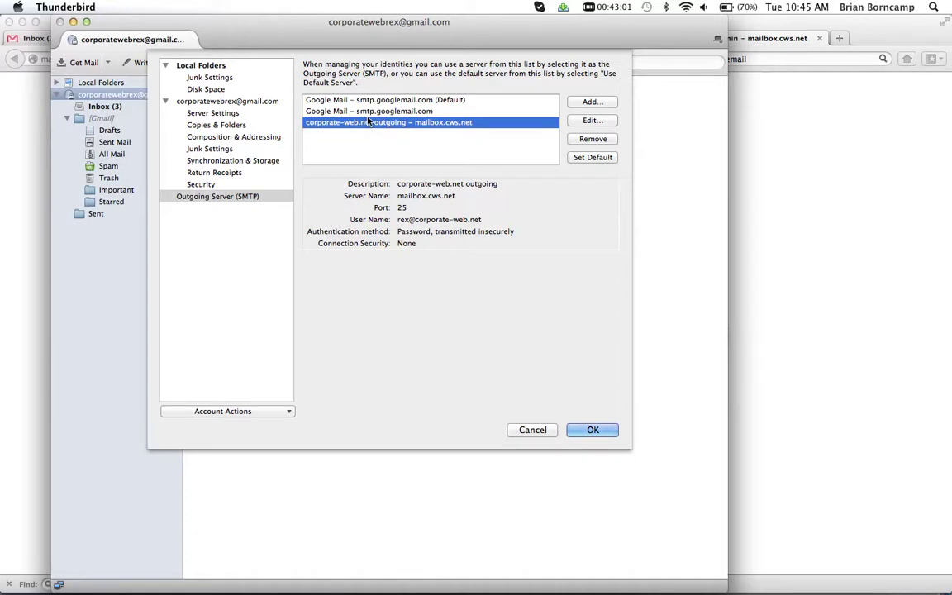
click(238, 102)
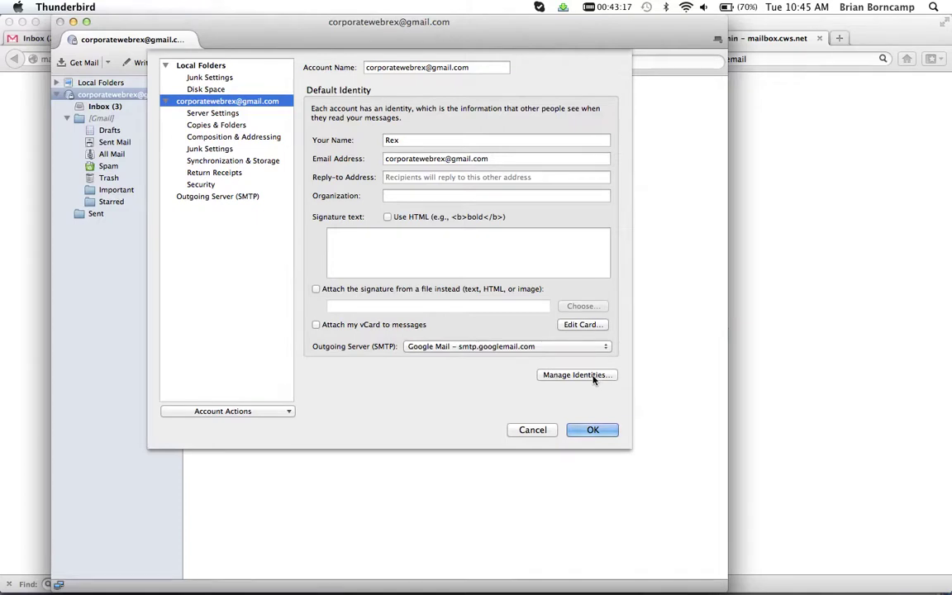
Add an identity with the user's name, corporate-web.net email and reply-to, and organization Corporate Web Services
key(Return)
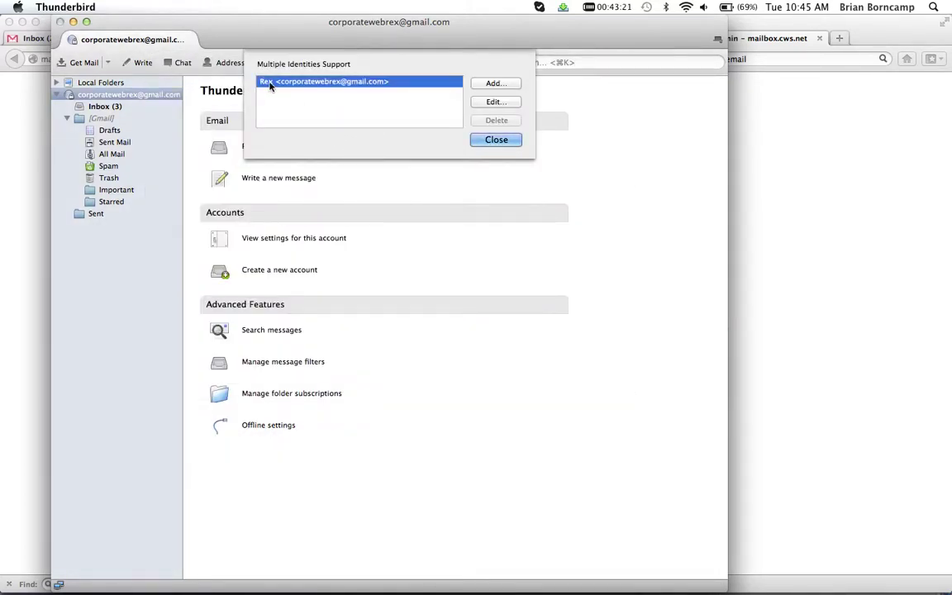
click(490, 82)
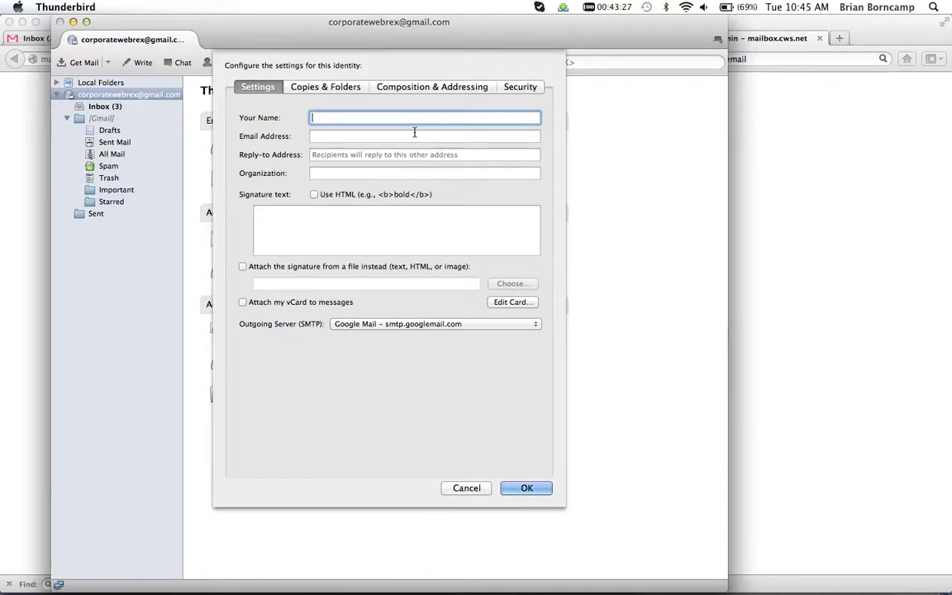
text(Rex)
key(Tab)
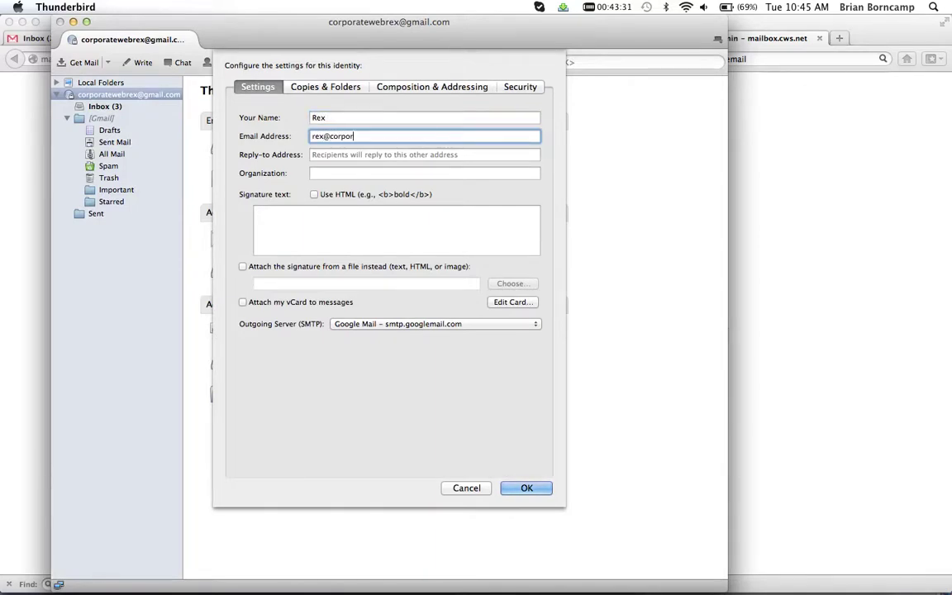
key(Tab)
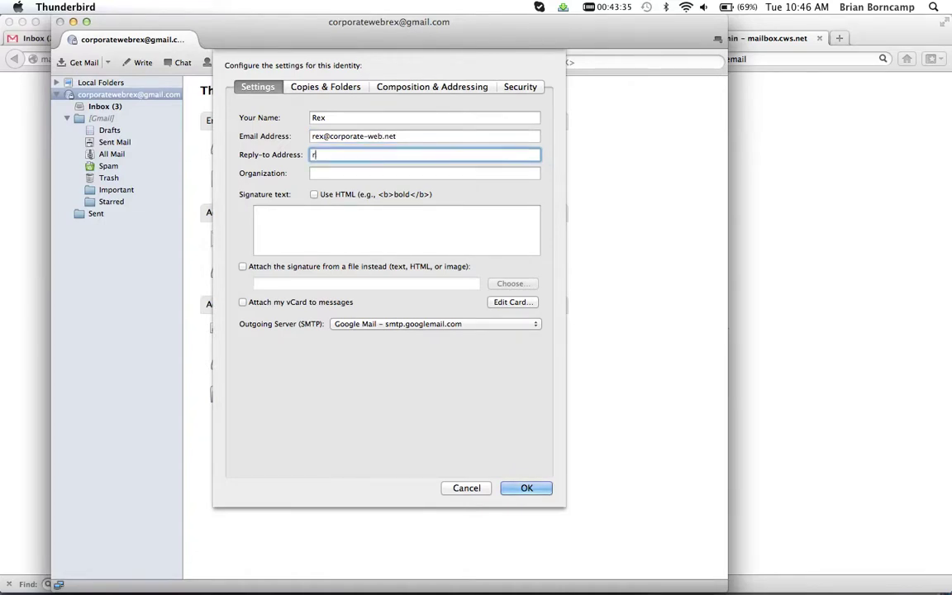
key(Tab)
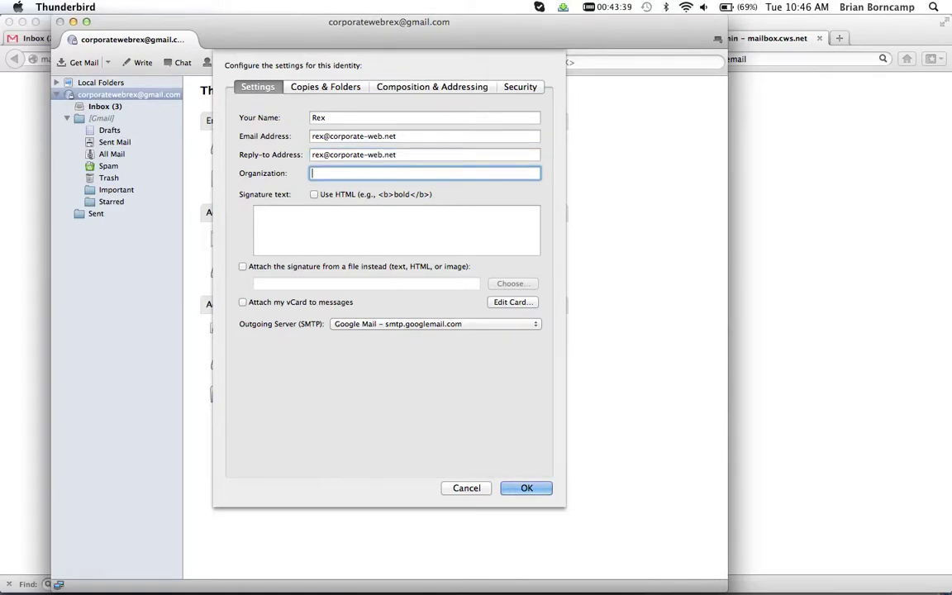
text(Corporate Web Services)
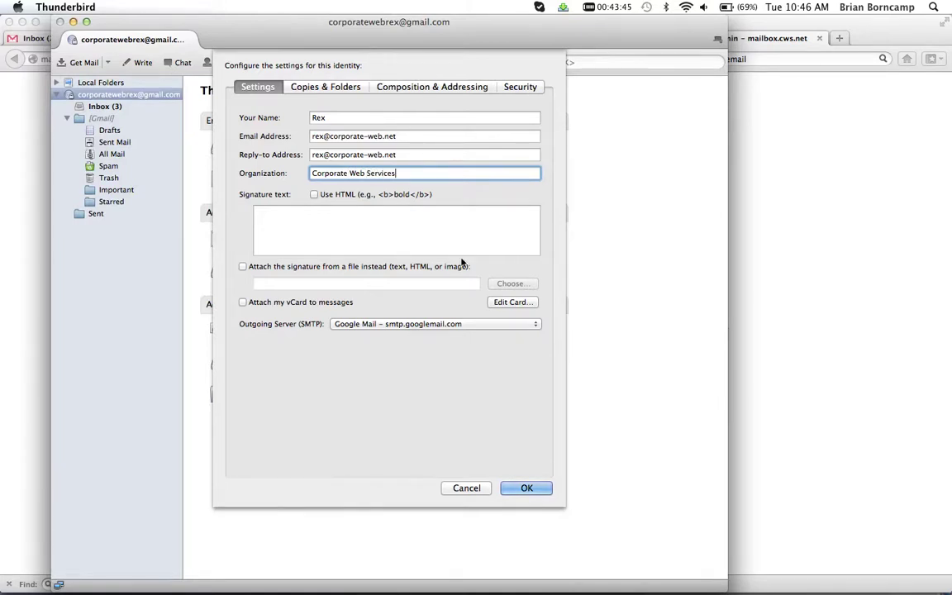
click(378, 324)
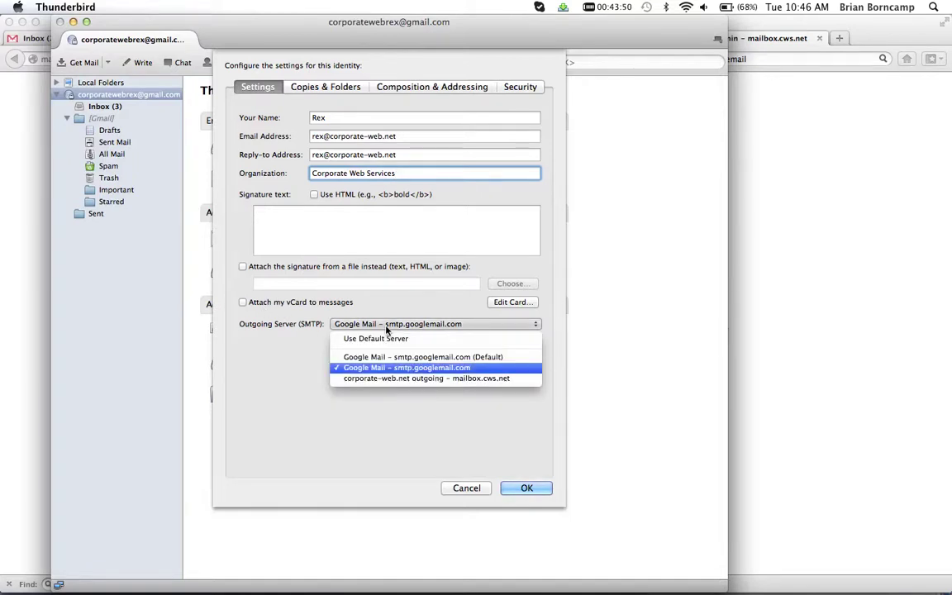
Assign the corporate-web.net outgoing server to the new identity, save it, and close Account Settings
click(373, 380)
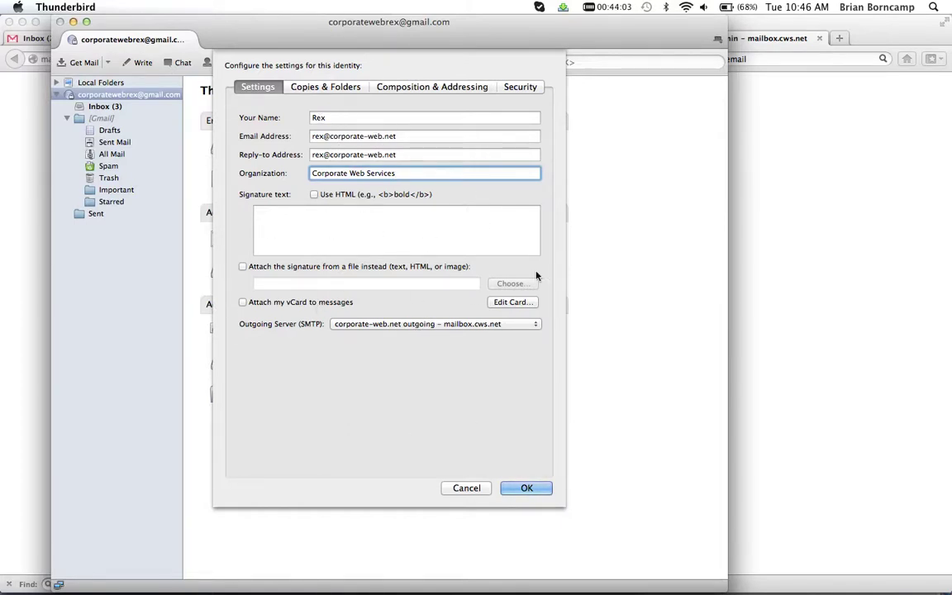
click(525, 488)
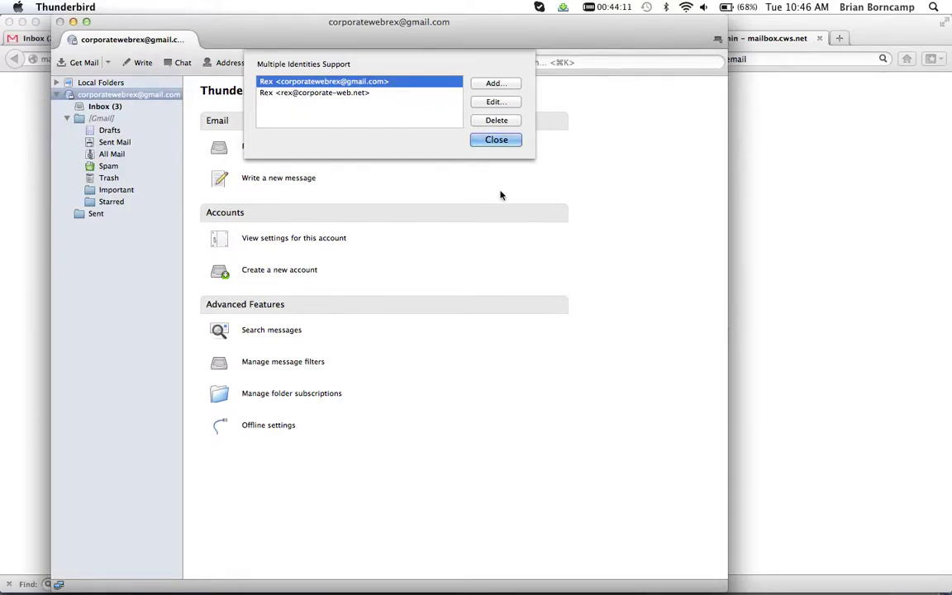
click(496, 141)
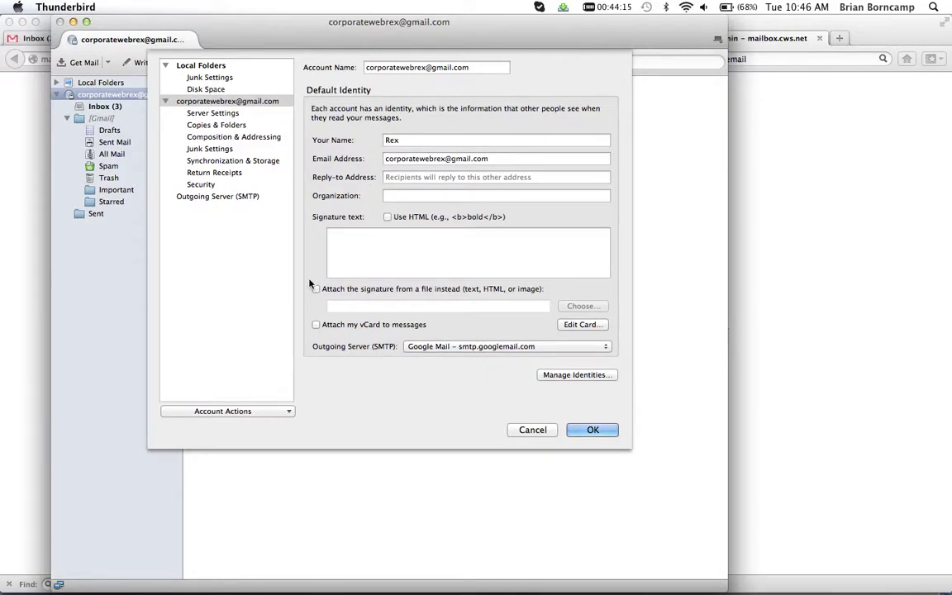
click(591, 431)
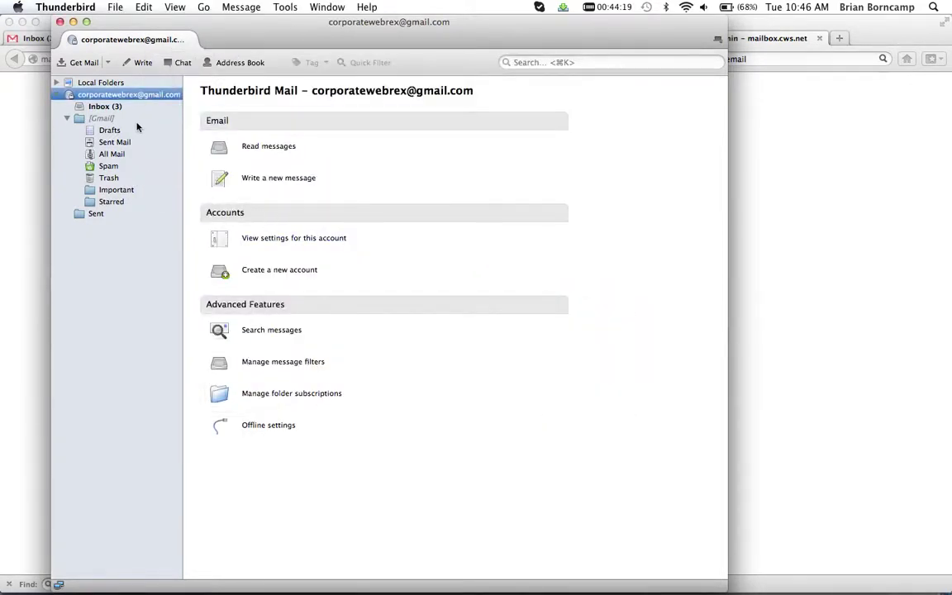
Compose a new message from the corporate-web.net identity to the cws.net support address, with subject and body 'test'
click(256, 184)
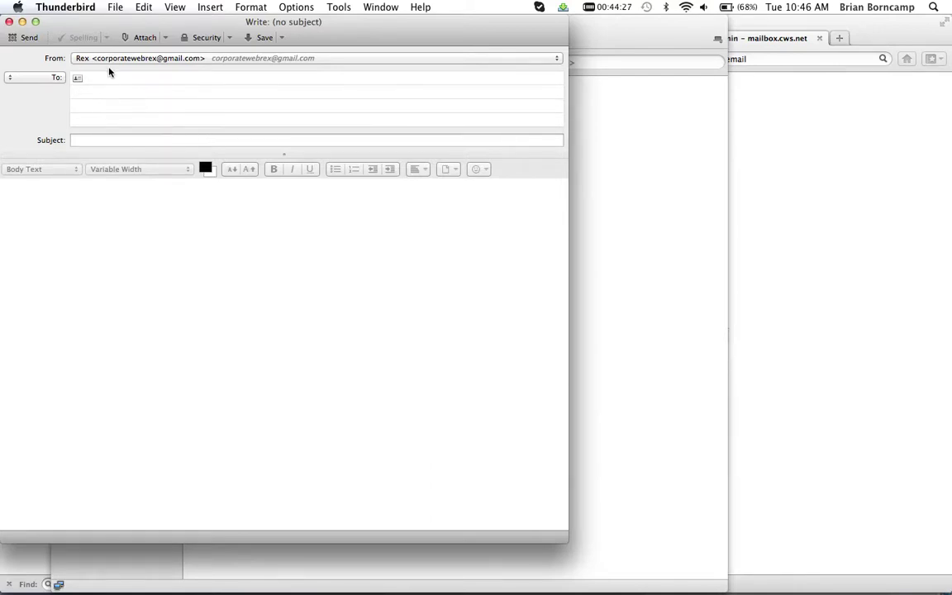
click(161, 62)
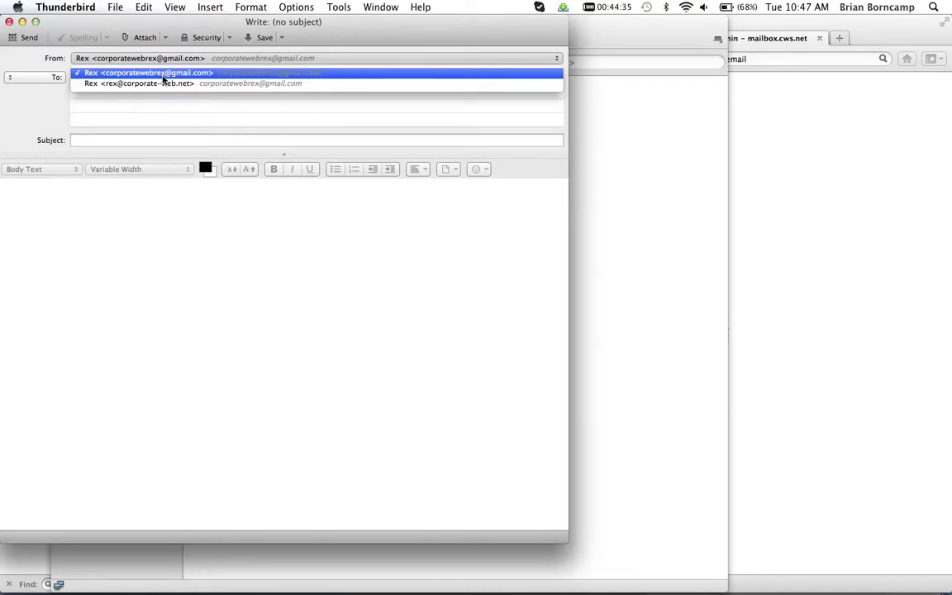
click(168, 85)
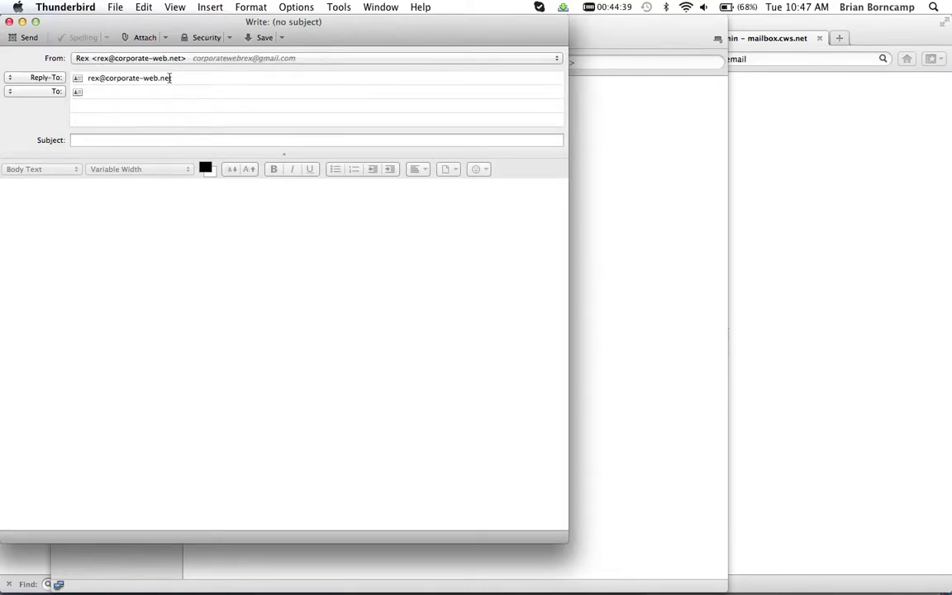
key(Tab)
text(test)
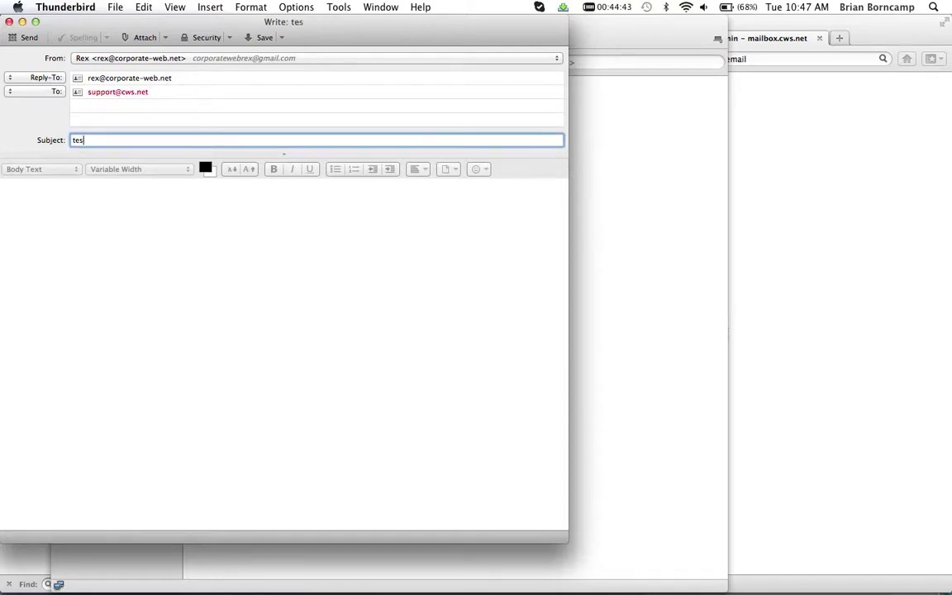
key(Tab)
text(test)
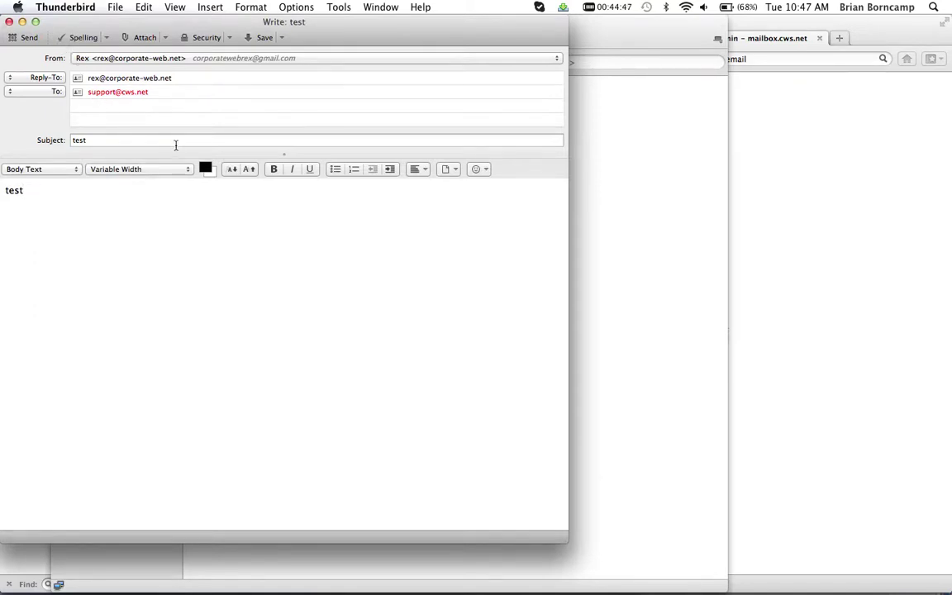
Send the test message, entering the outgoing SMTP server password when prompted
click(24, 39)
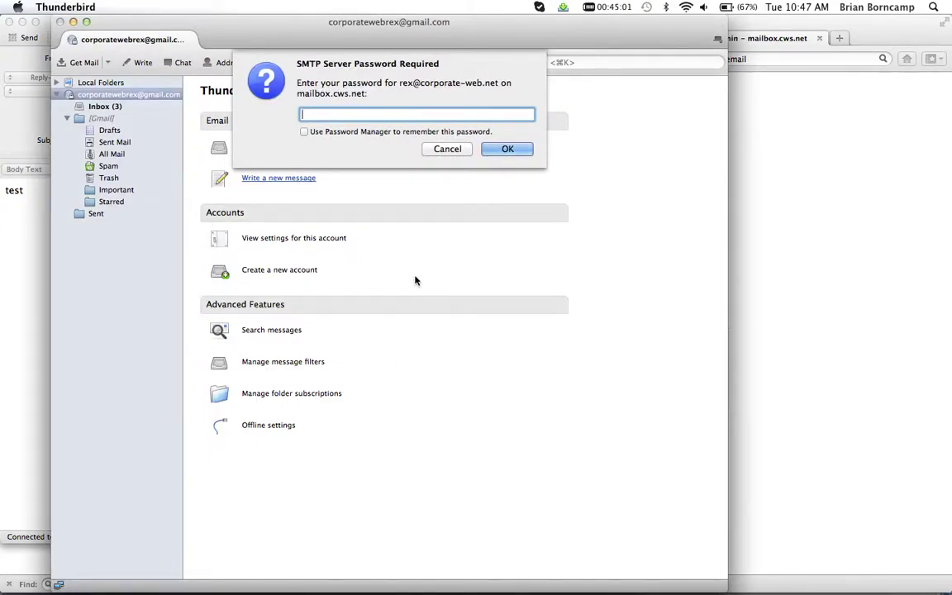
text(••••••••)
click(495, 150)
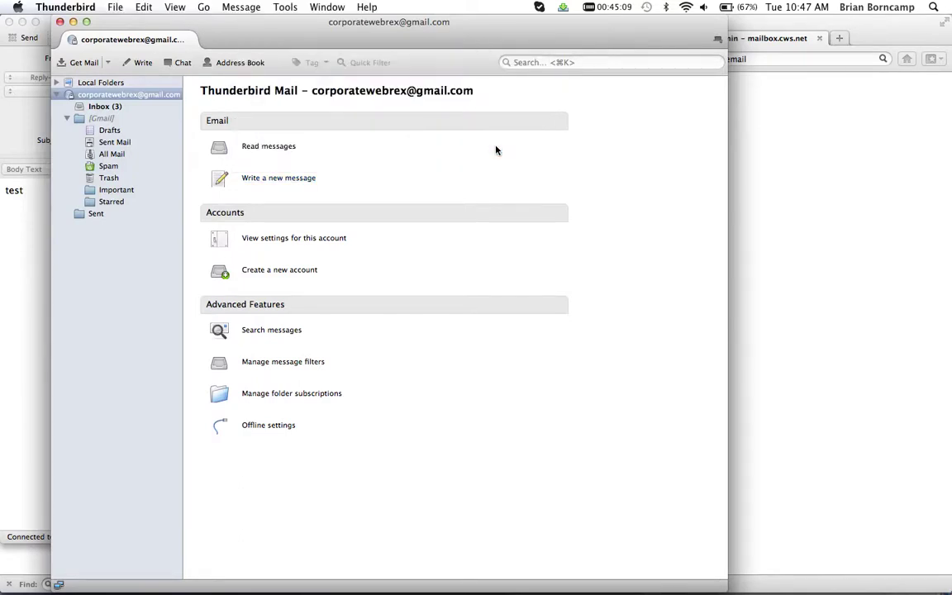